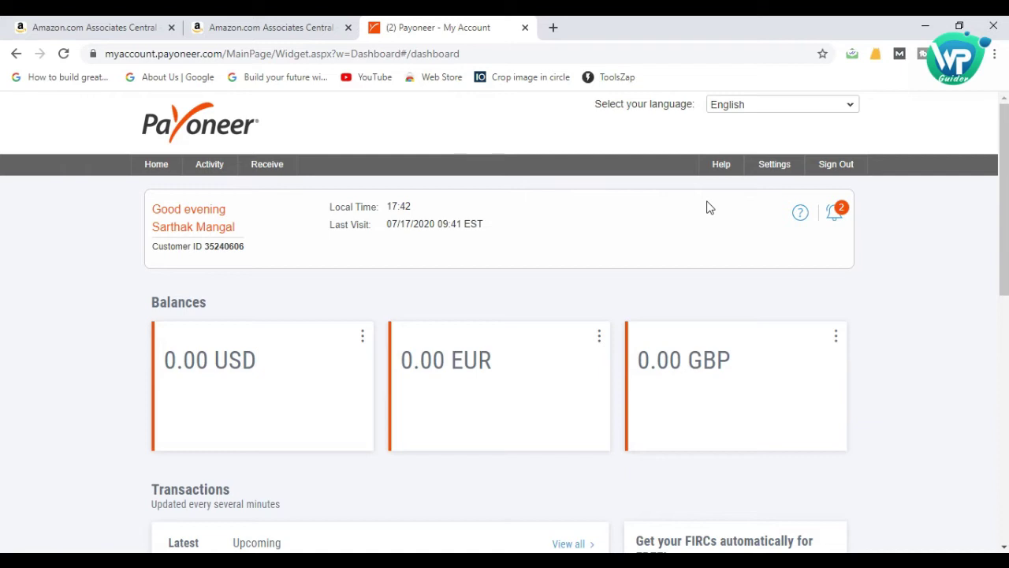
Step: Open the Payoneer bank accounts for withdrawal and review the linked account and the option to add another
{"action": "left_click", "coordinate": [767, 178]}
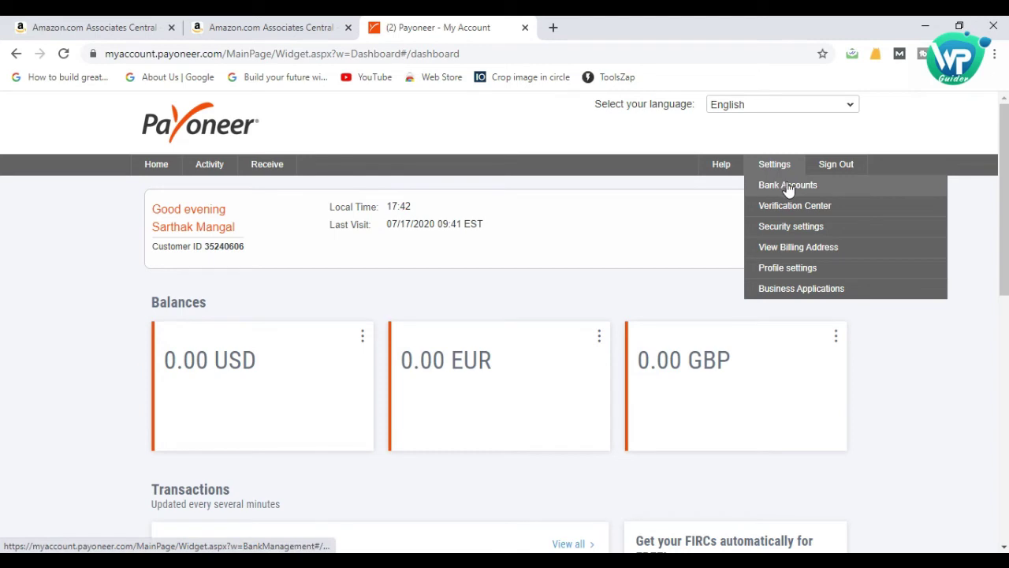
{"action": "left_click", "coordinate": [790, 188]}
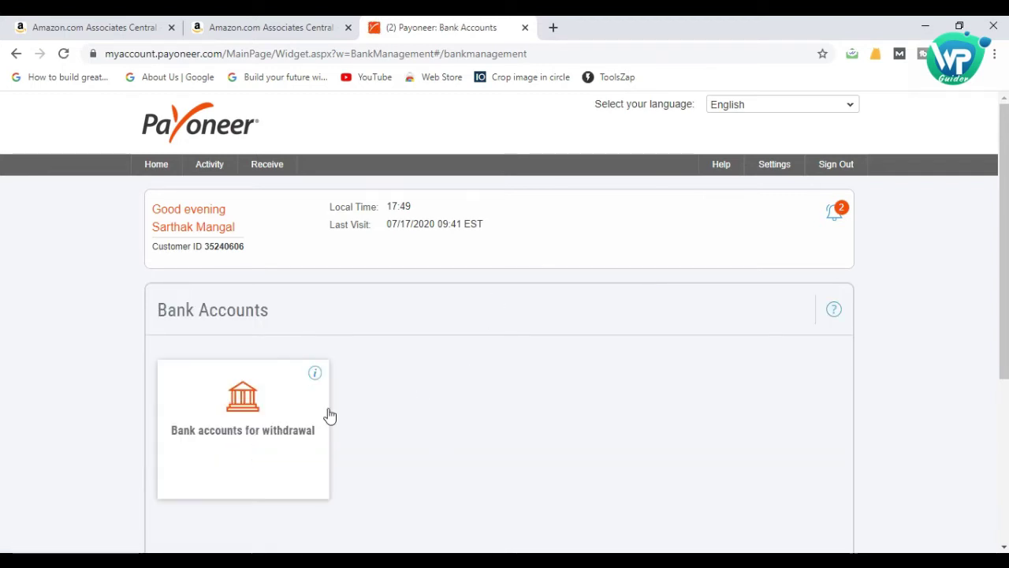
{"action": "left_click", "coordinate": [259, 446]}
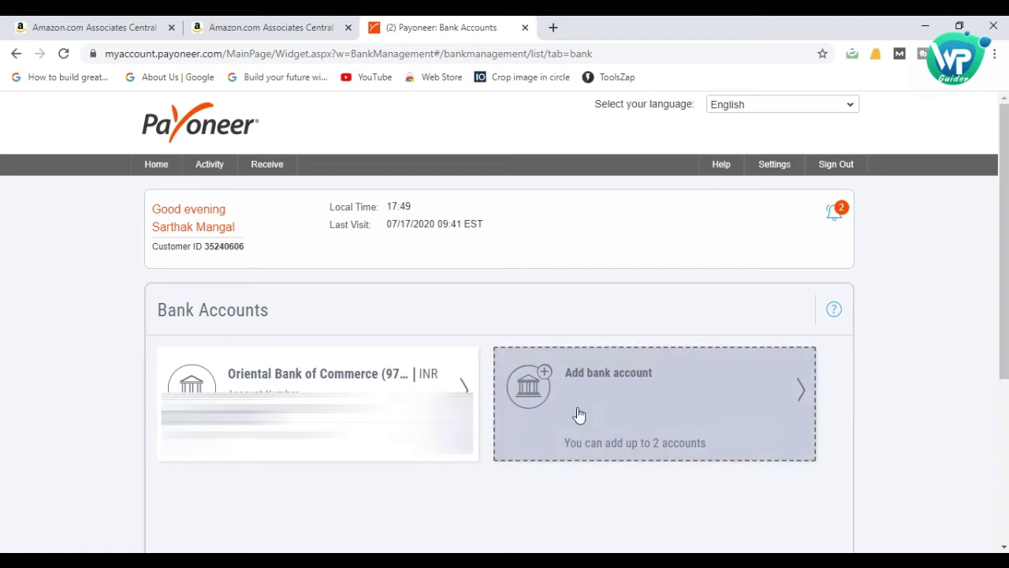
{"action": "mouse_move", "coordinate": [1002, 232]}
{"action": "left_mouse_down"}
{"action": "mouse_move", "coordinate": [1001, 246]}
{"action": "mouse_move", "coordinate": [973, 259]}
{"action": "left_mouse_up"}
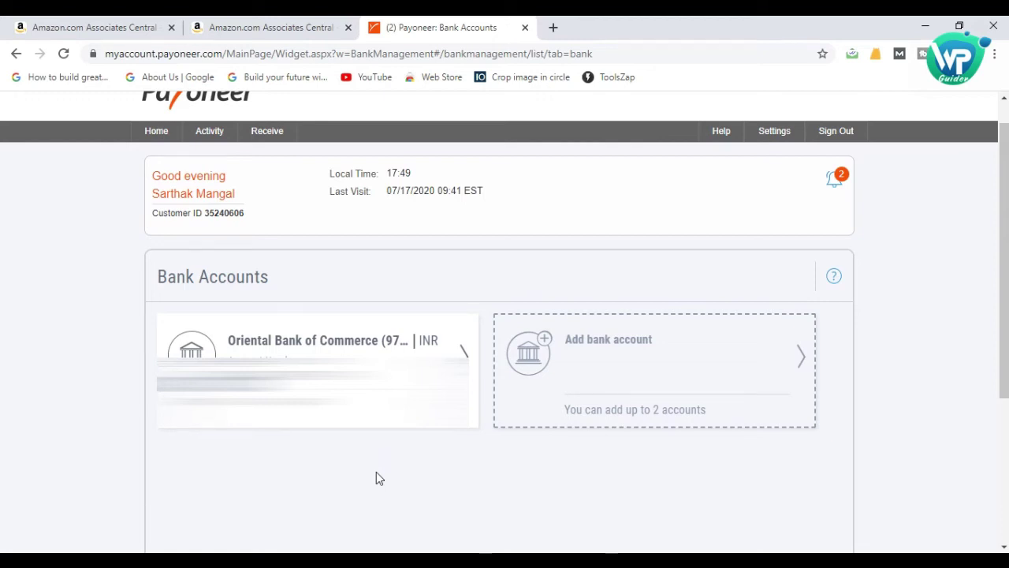
{"action": "scroll", "coordinate": [376, 478], "scroll_direction": "up", "scroll_amount": 1}
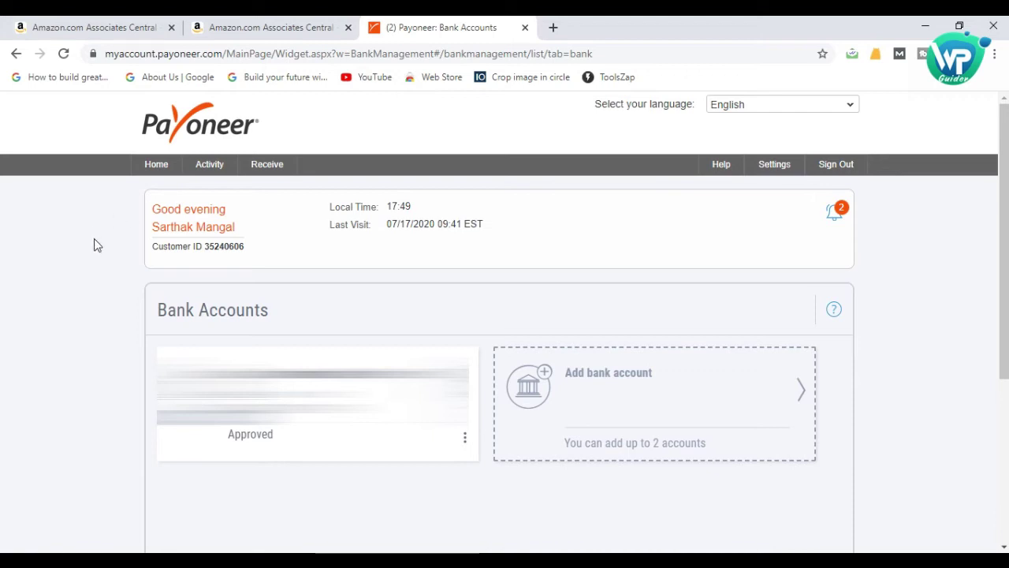
Step: Open the Global Payment Service page and look through the USD, GBP and EUR receiving accounts
{"action": "mouse_move", "coordinate": [268, 168]}
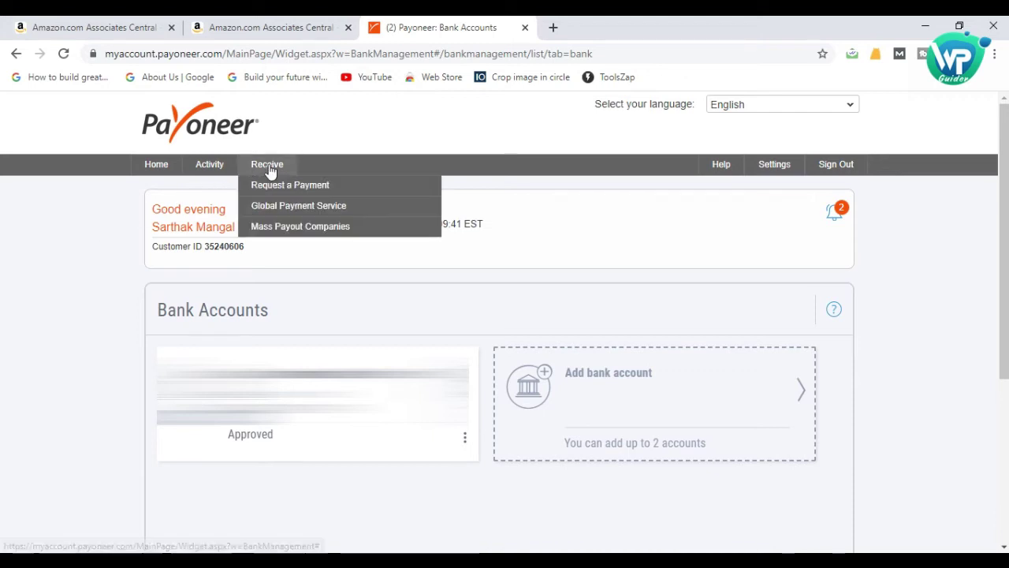
{"action": "left_click", "coordinate": [299, 208]}
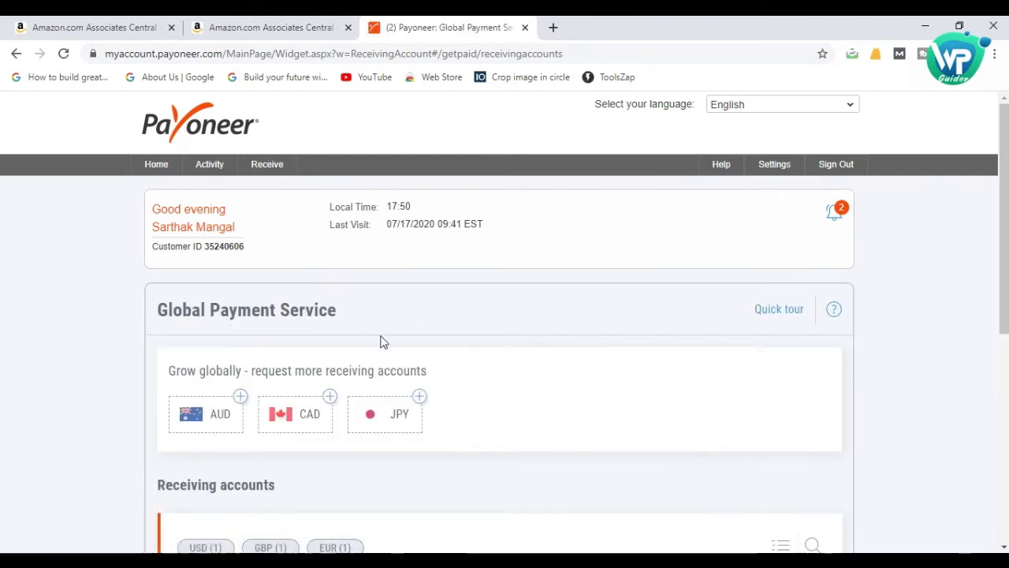
{"action": "scroll", "coordinate": [672, 375], "scroll_direction": "down", "scroll_amount": 4}
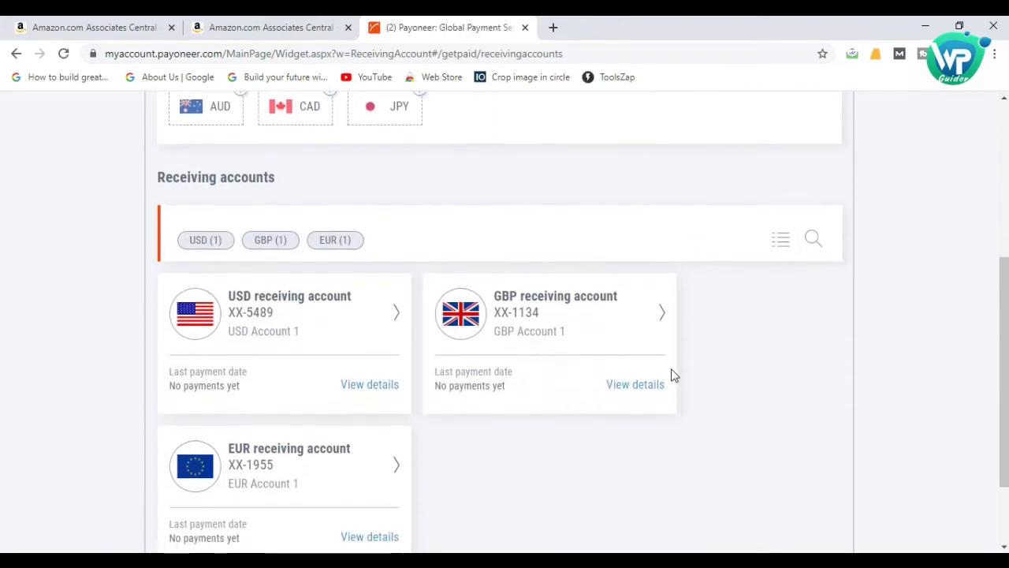
{"action": "scroll", "coordinate": [671, 373], "scroll_direction": "down", "scroll_amount": 1}
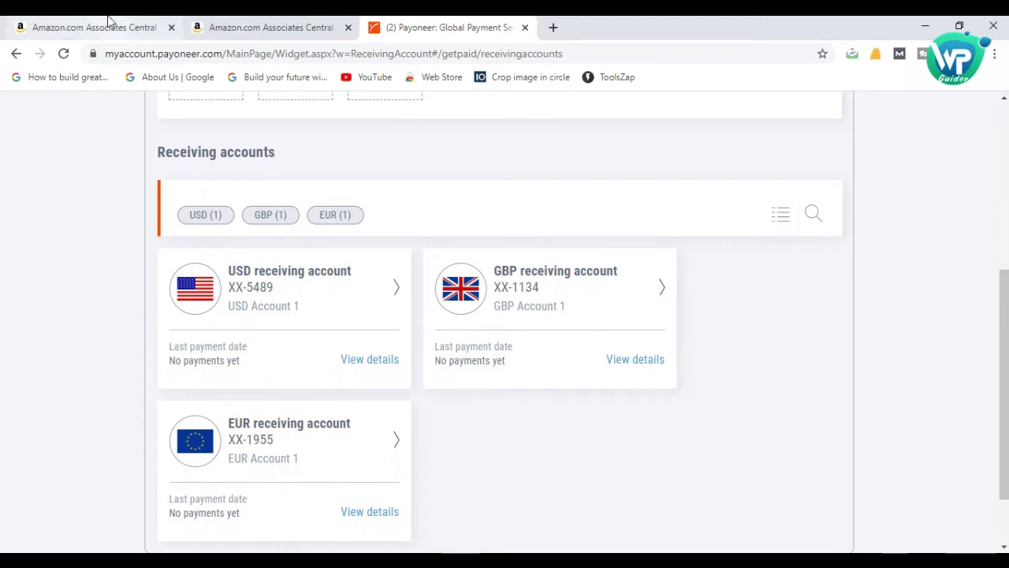
Step: Open the USD receiving account's details and review its guidelines, bank name, bank address, routing number, account number and account type
{"action": "left_click", "coordinate": [109, 22]}
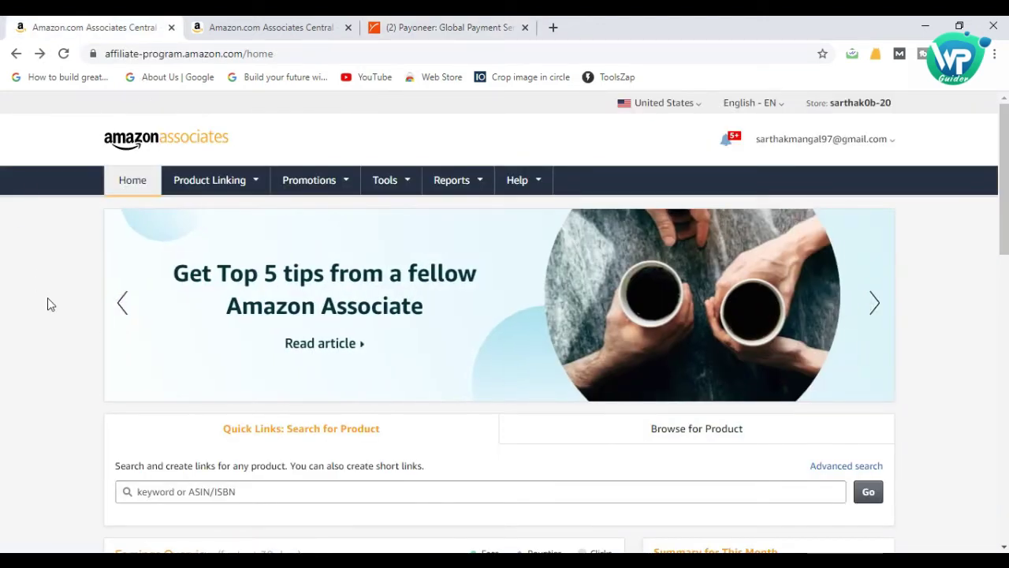
{"action": "left_click", "coordinate": [447, 23]}
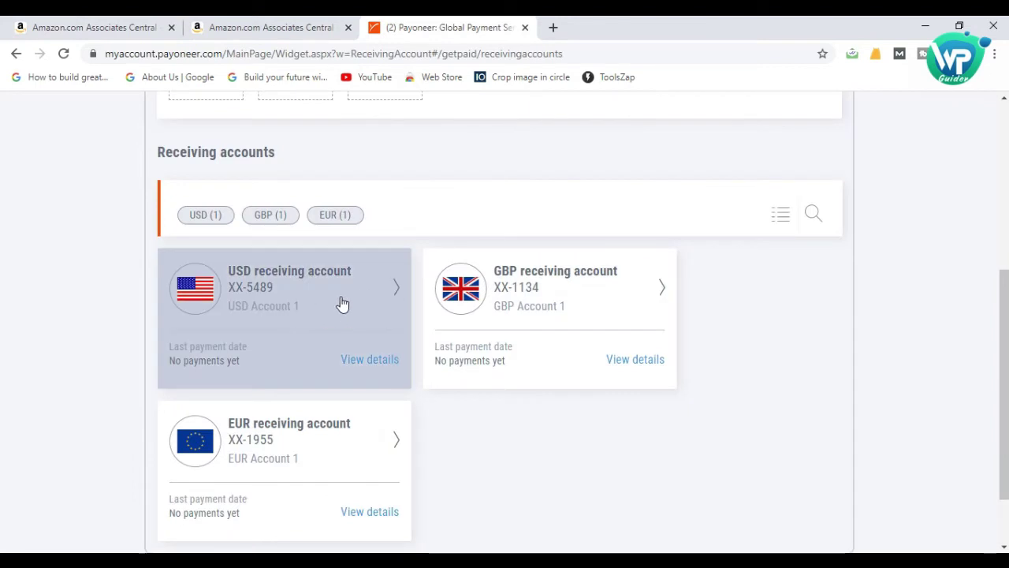
{"action": "left_click", "coordinate": [372, 282]}
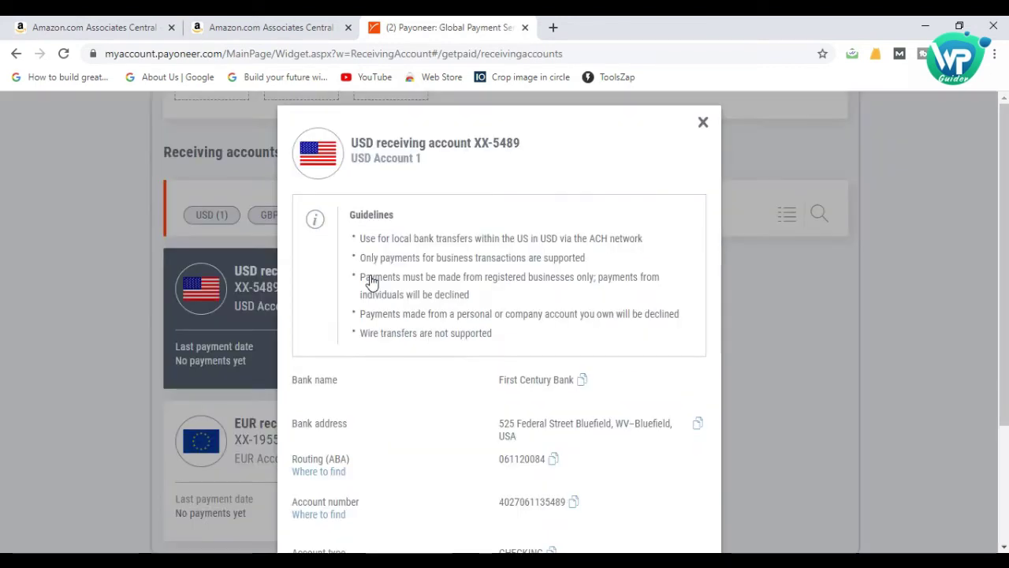
{"action": "scroll", "coordinate": [608, 361], "scroll_direction": "down", "scroll_amount": 2}
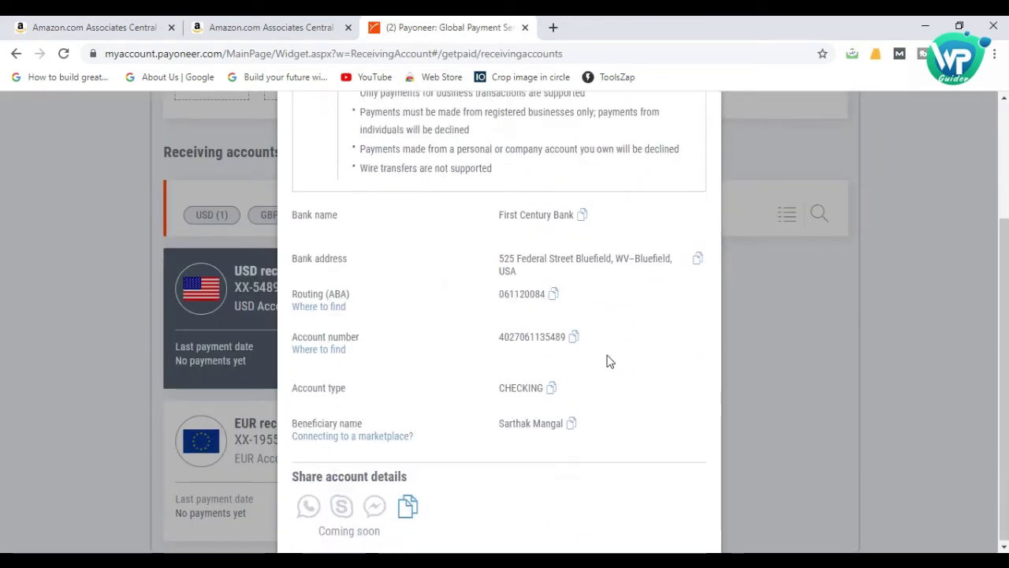
{"action": "scroll", "coordinate": [607, 361], "scroll_direction": "up", "scroll_amount": 1}
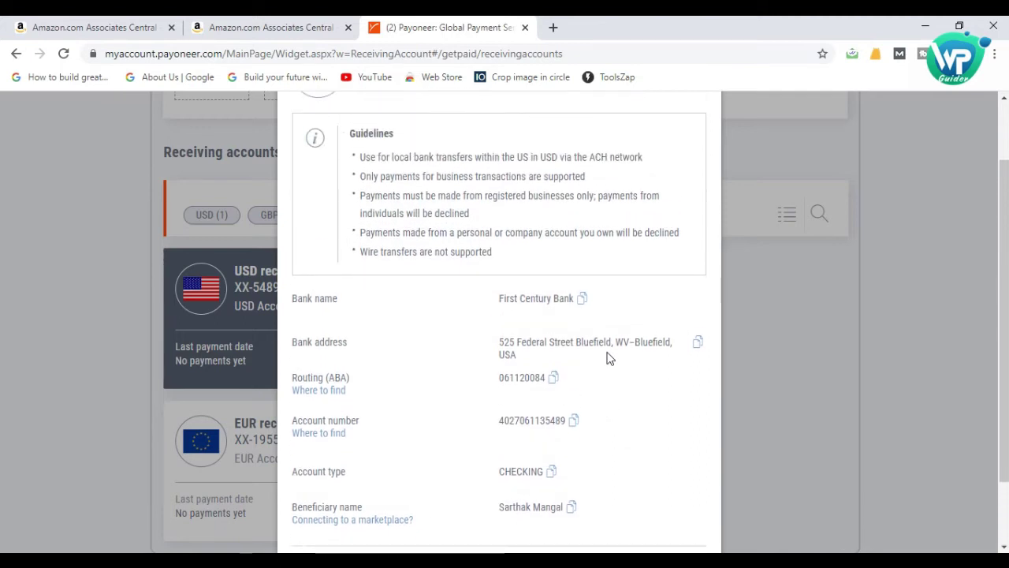
{"action": "scroll", "coordinate": [607, 359], "scroll_direction": "down", "scroll_amount": 1}
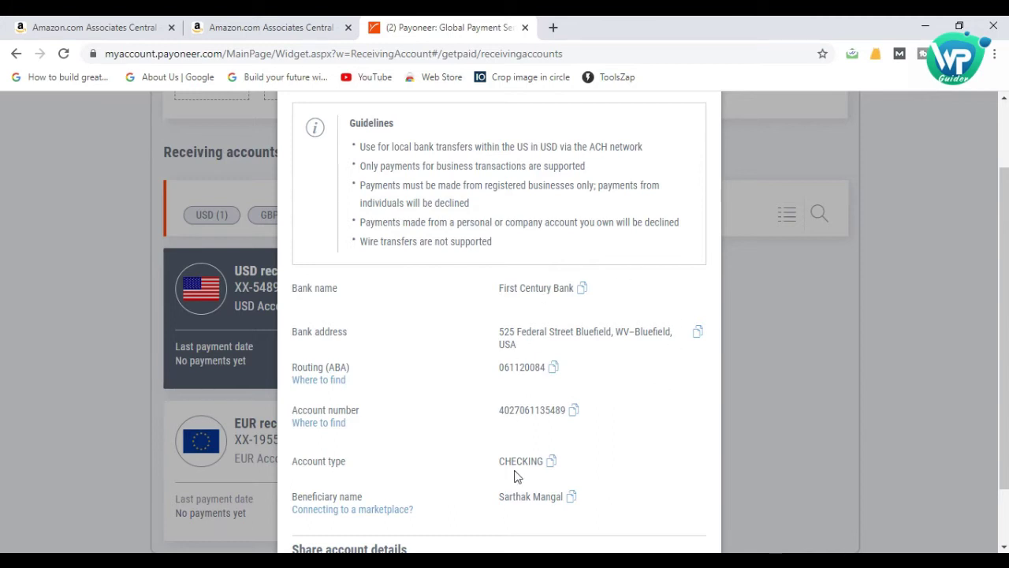
{"action": "scroll", "coordinate": [622, 446], "scroll_direction": "down", "scroll_amount": 1}
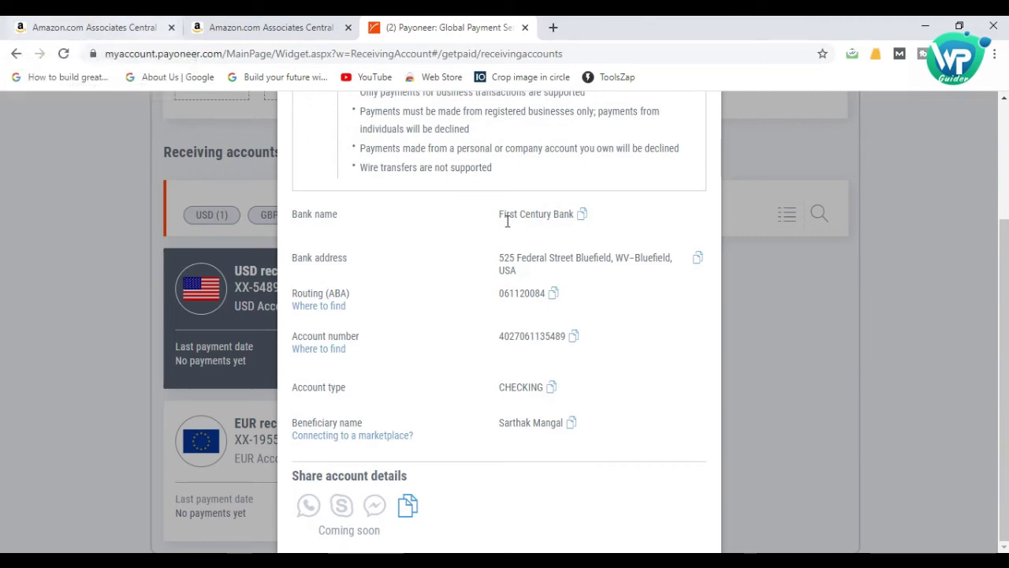
{"action": "triple_click", "coordinate": [518, 274]}
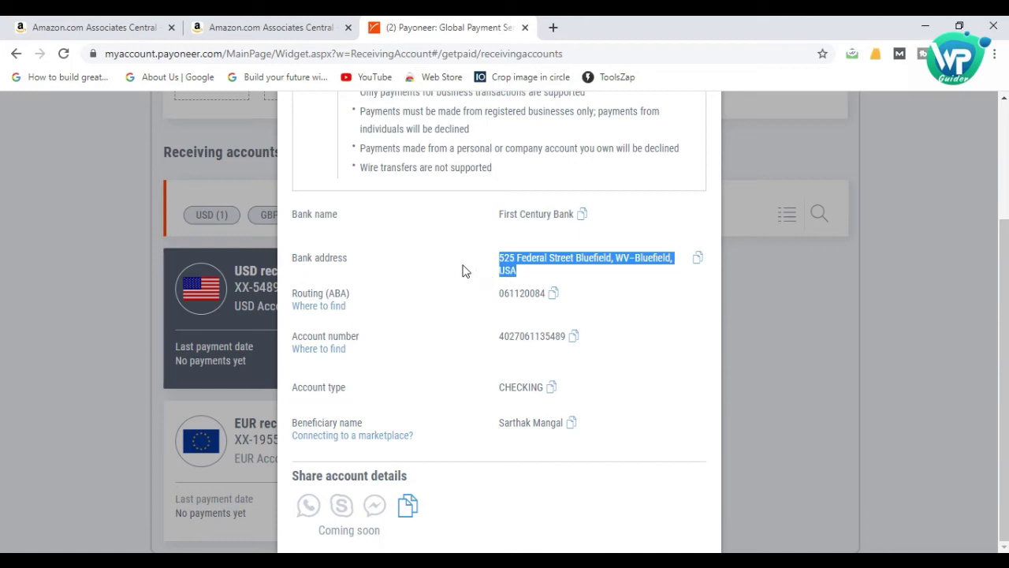
{"action": "left_click", "coordinate": [464, 266]}
Step: Switch to Amazon Associates, open the account settings and check the current tax status
{"action": "left_click", "coordinate": [35, 23]}
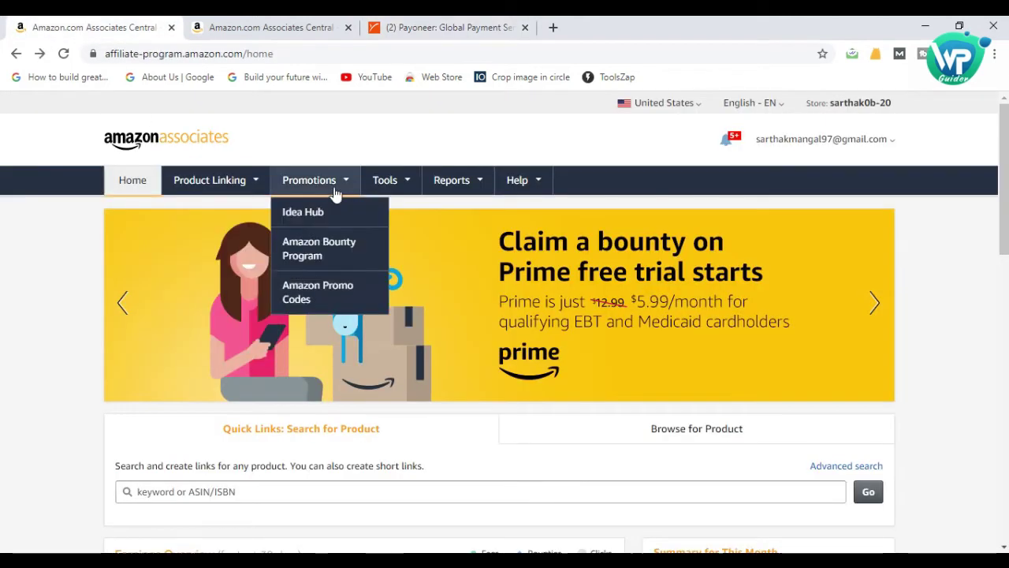
{"action": "mouse_move", "coordinate": [802, 146]}
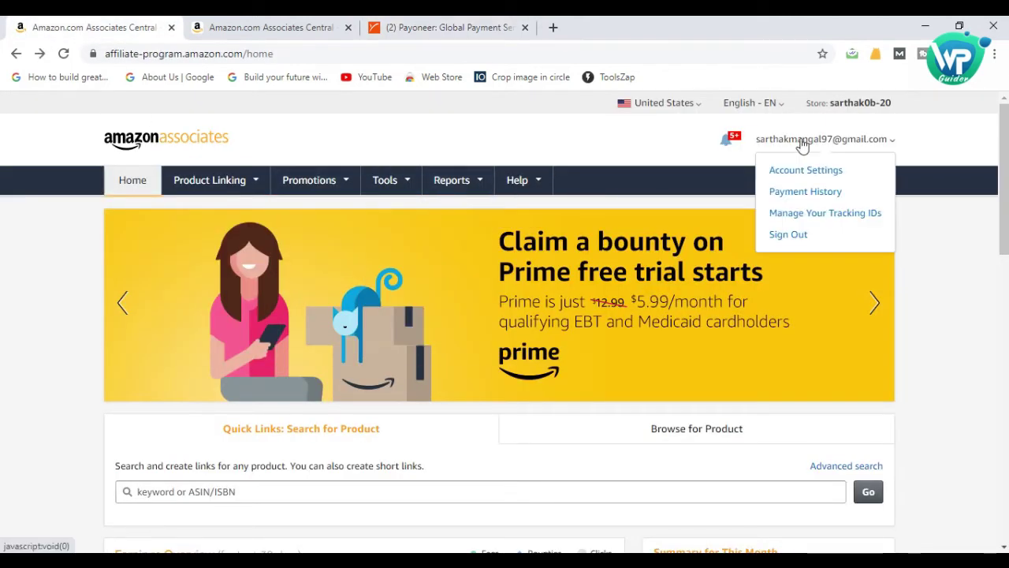
{"action": "left_click", "coordinate": [803, 172]}
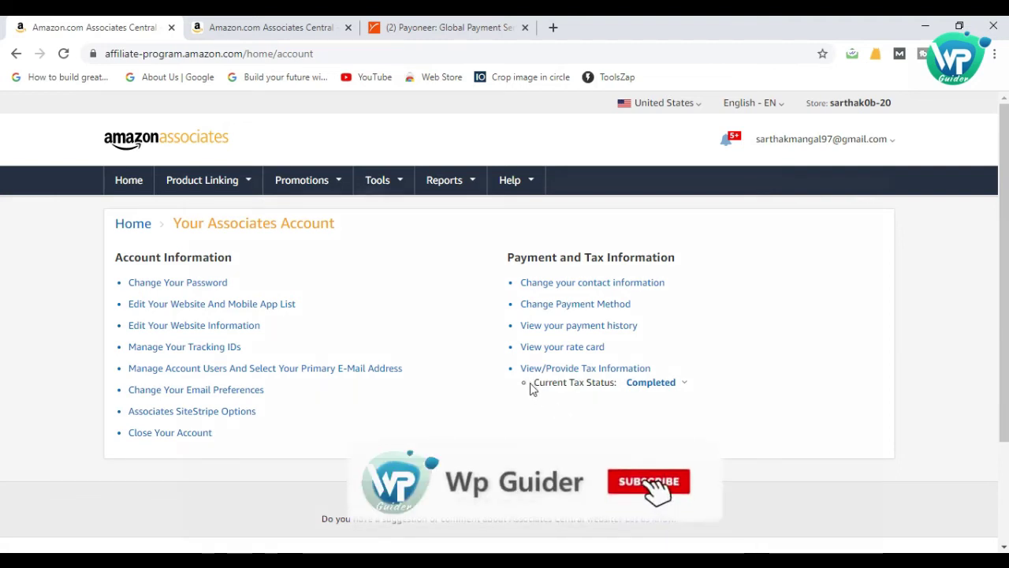
{"action": "left_click_drag", "start_coordinate": [531, 388], "coordinate": [712, 384]}
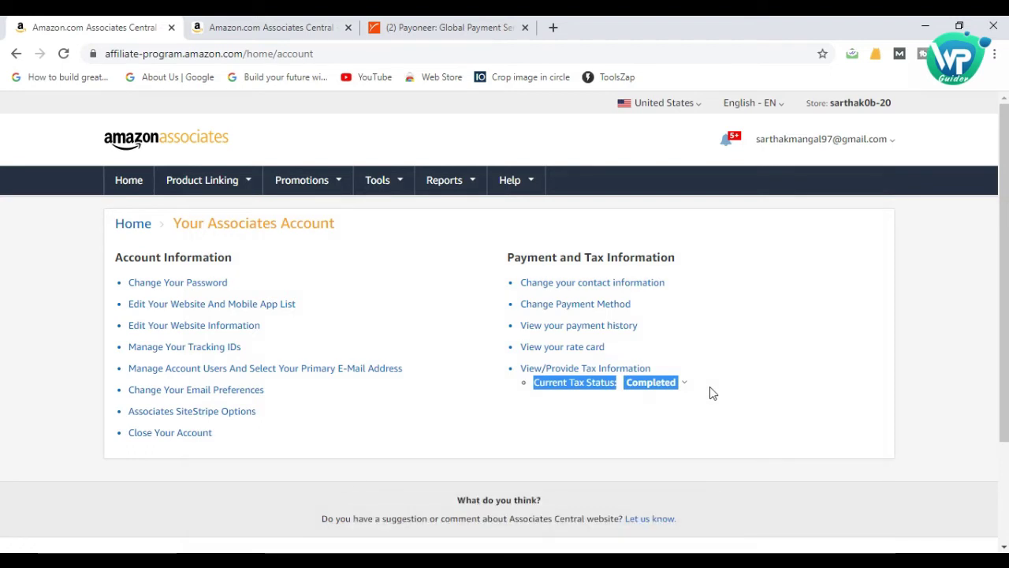
{"action": "left_click", "coordinate": [712, 392]}
{"action": "mouse_move", "coordinate": [671, 394]}
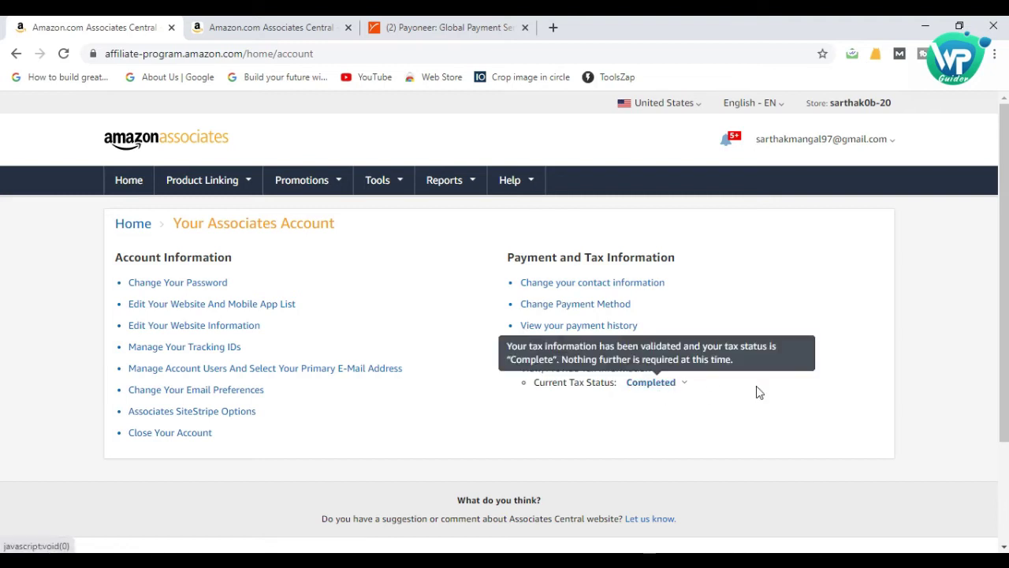
Step: Open the Change Payment Method page and compare its direct deposit bank fields with the Payoneer USD account details
{"action": "left_click", "coordinate": [614, 309]}
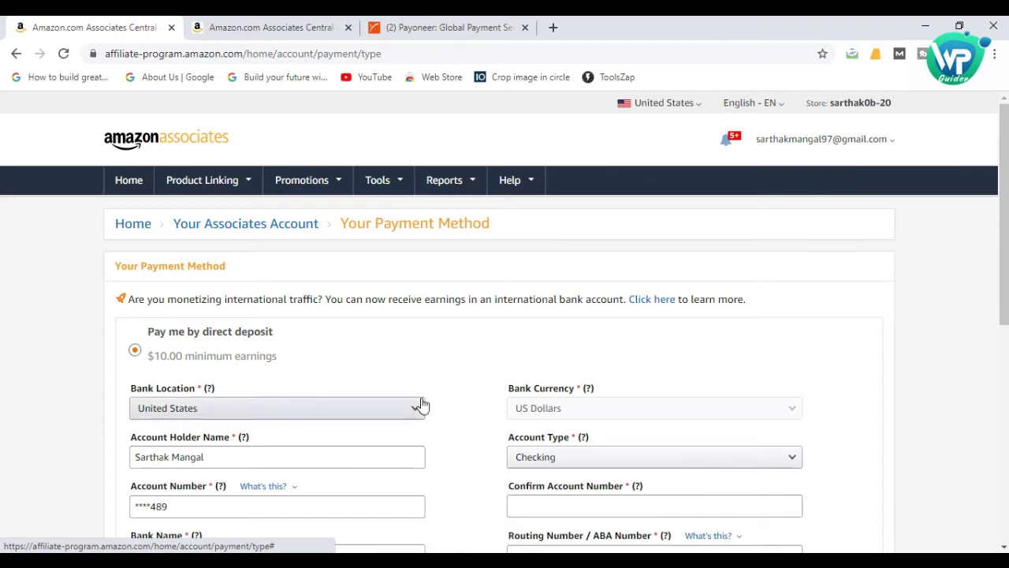
{"action": "scroll", "coordinate": [446, 402], "scroll_direction": "down", "scroll_amount": 1}
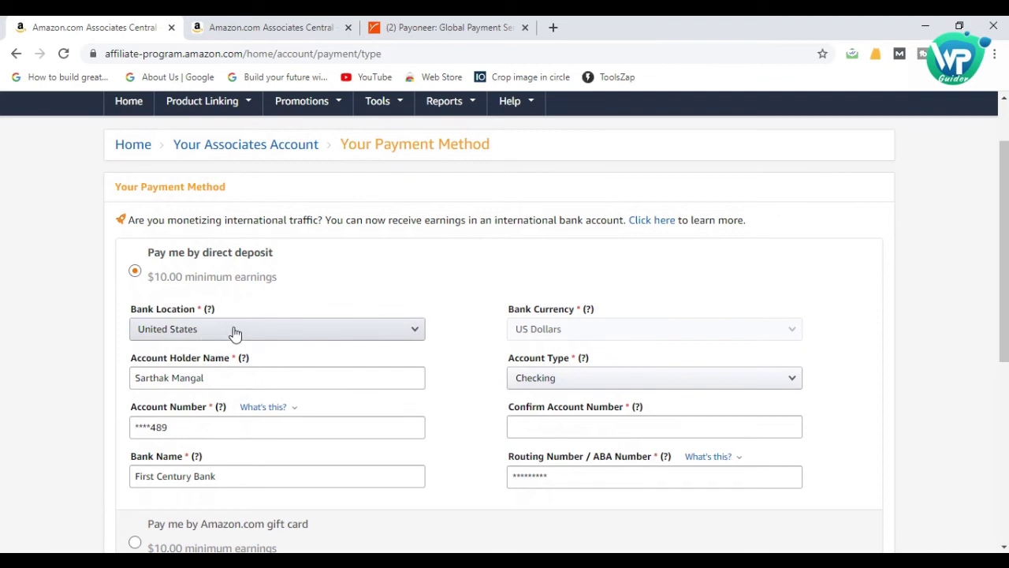
{"action": "scroll", "coordinate": [249, 335], "scroll_direction": "down", "scroll_amount": 1}
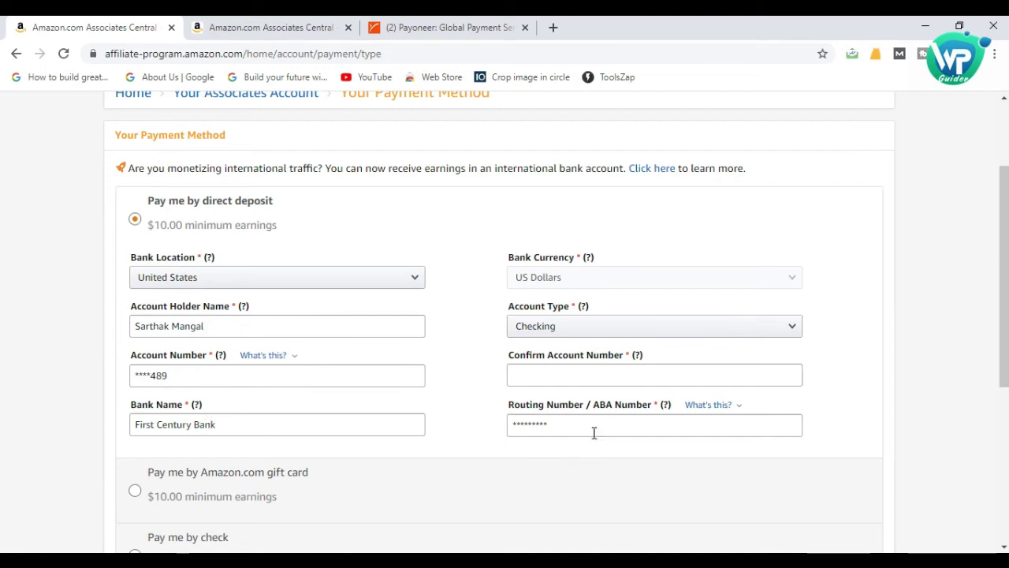
{"action": "left_click", "coordinate": [446, 27]}
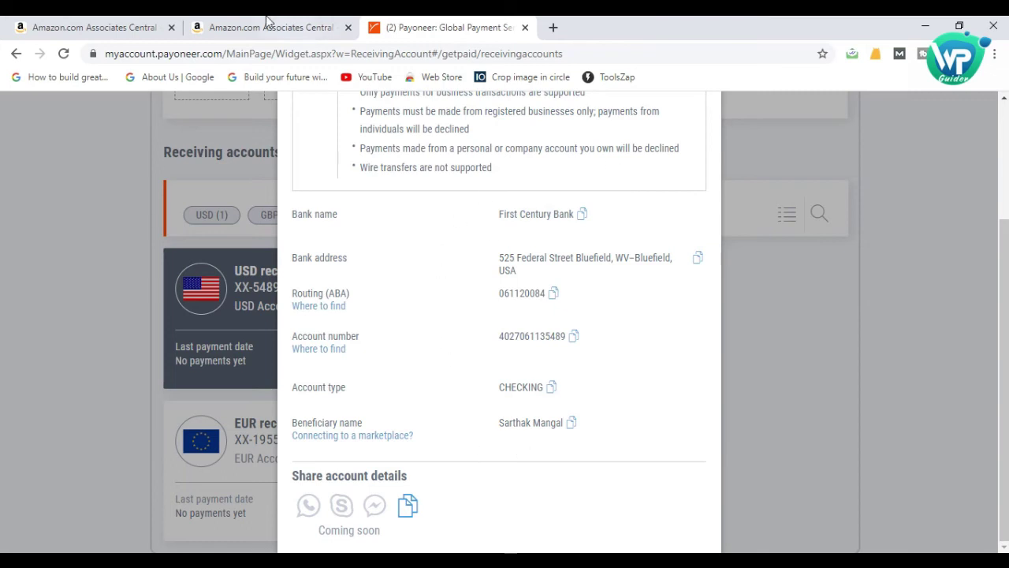
{"action": "left_click", "coordinate": [114, 22]}
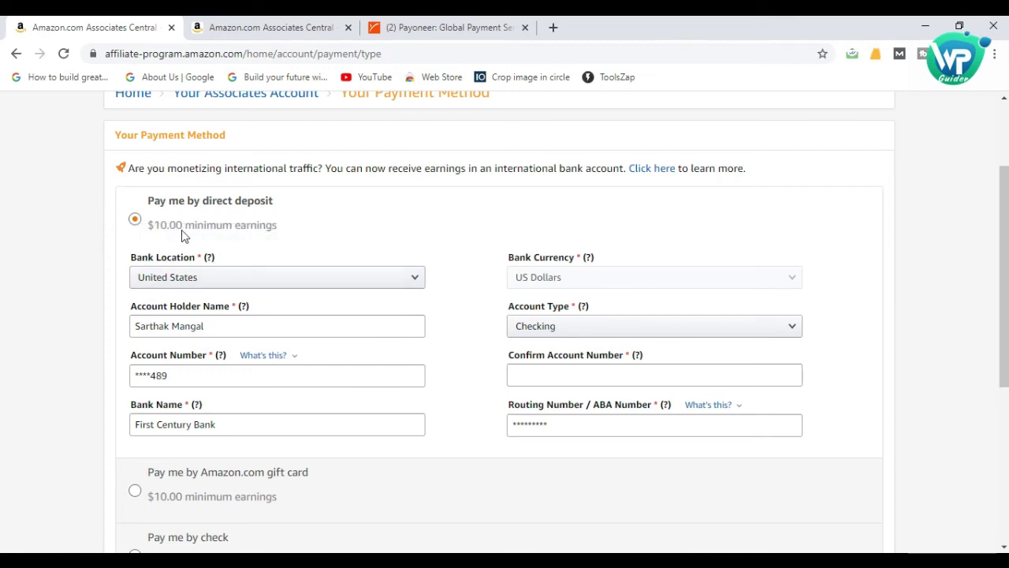
Step: Examine the minimum earnings for the direct deposit, Amazon.com gift card and check payment options
{"action": "left_click_drag", "start_coordinate": [280, 228], "coordinate": [178, 226]}
{"action": "scroll", "coordinate": [462, 360], "scroll_direction": "down", "scroll_amount": 3}
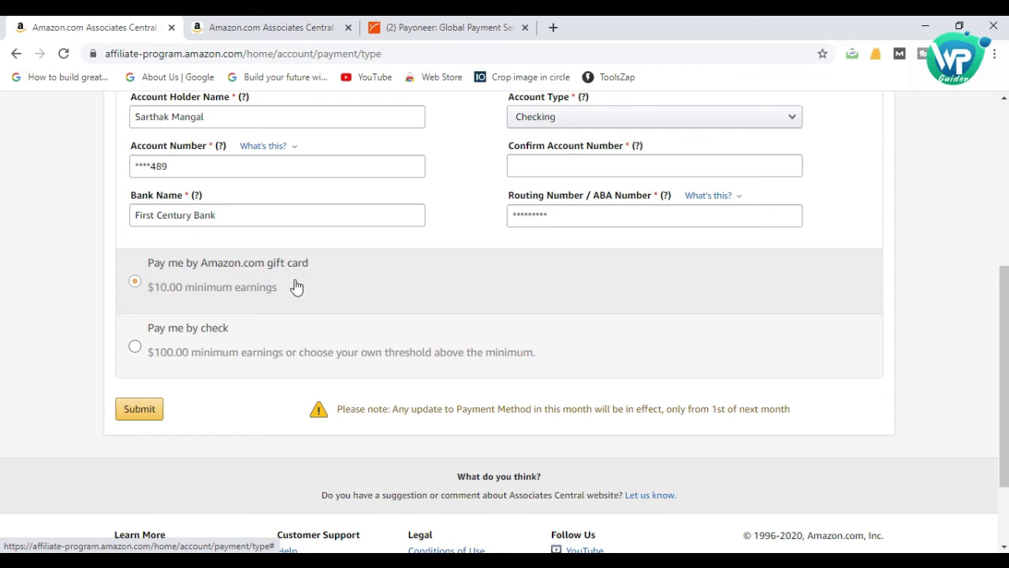
{"action": "left_click", "coordinate": [273, 353]}
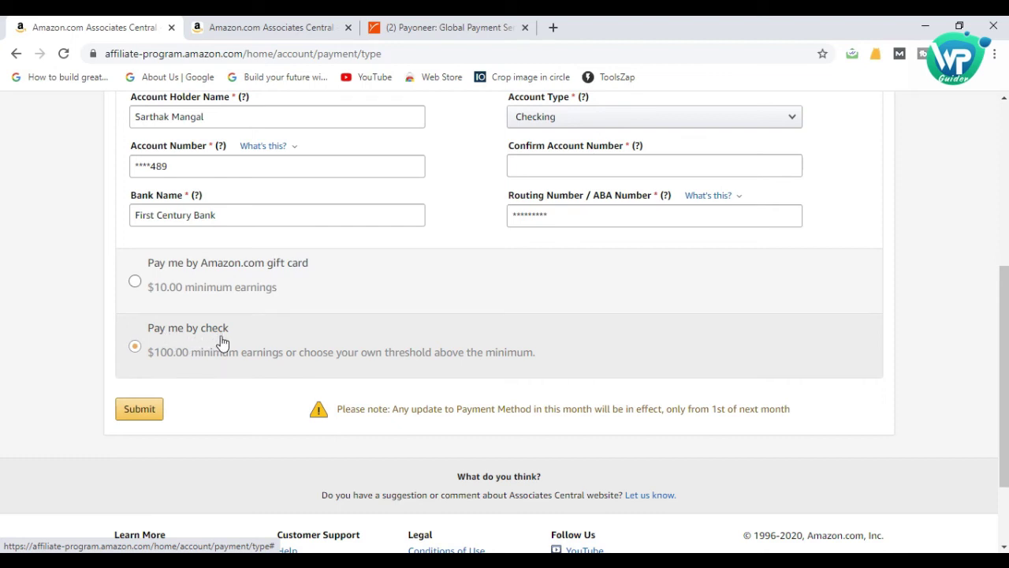
{"action": "scroll", "coordinate": [78, 347], "scroll_direction": "up", "scroll_amount": 2}
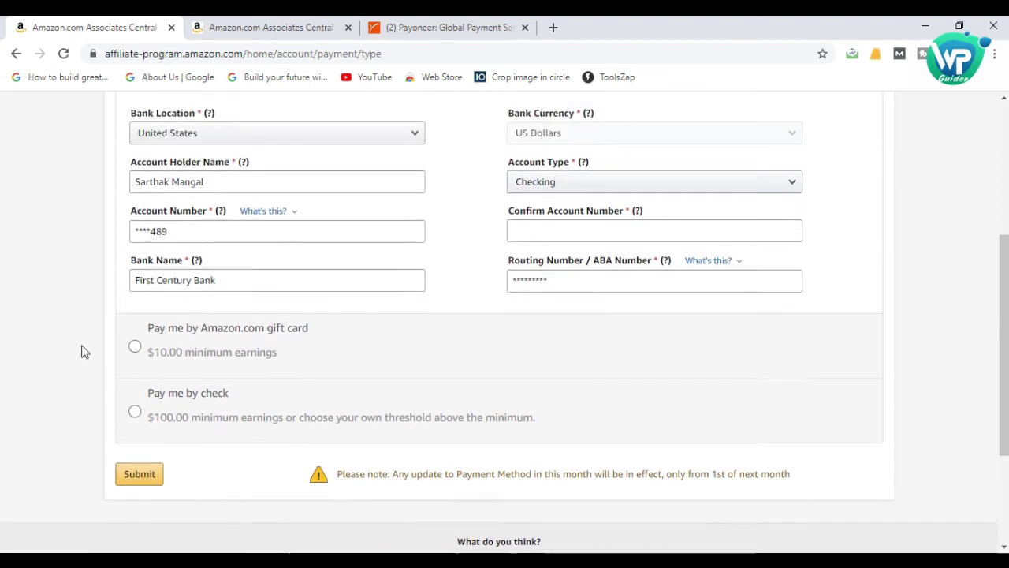
{"action": "scroll", "coordinate": [84, 352], "scroll_direction": "up", "scroll_amount": 1}
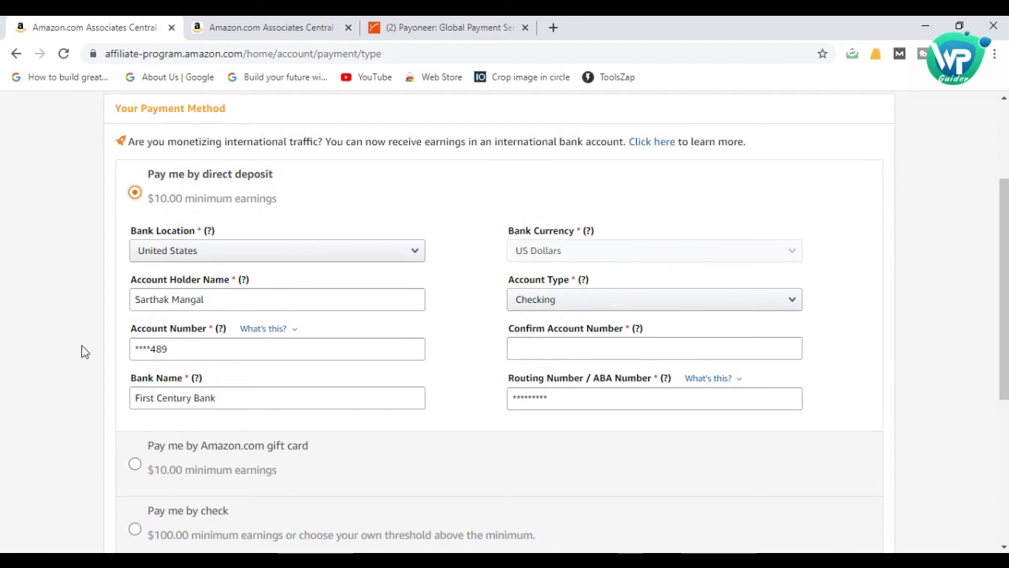
{"action": "scroll", "coordinate": [84, 352], "scroll_direction": "down", "scroll_amount": 1}
{"action": "scroll", "coordinate": [85, 352], "scroll_direction": "up", "scroll_amount": 3}
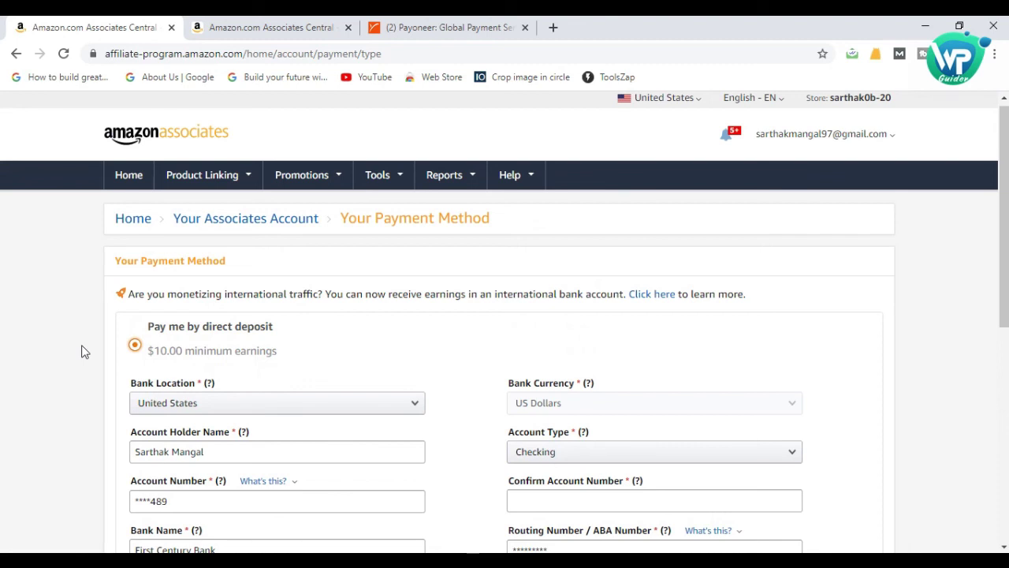
{"action": "scroll", "coordinate": [86, 352], "scroll_direction": "down", "scroll_amount": 1}
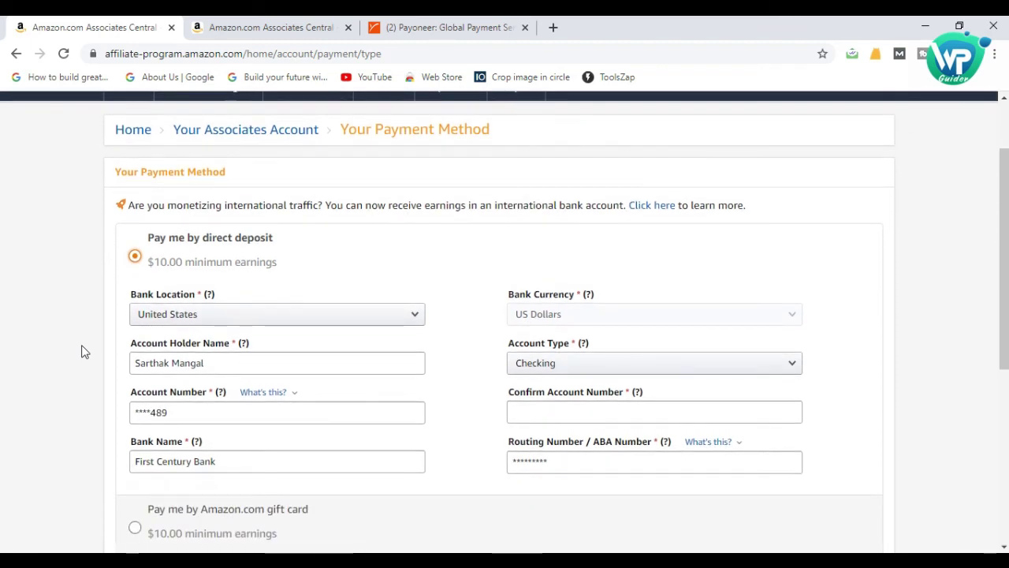
{"action": "scroll", "coordinate": [85, 351], "scroll_direction": "up", "scroll_amount": 1}
{"action": "scroll", "coordinate": [86, 351], "scroll_direction": "down", "scroll_amount": 1}
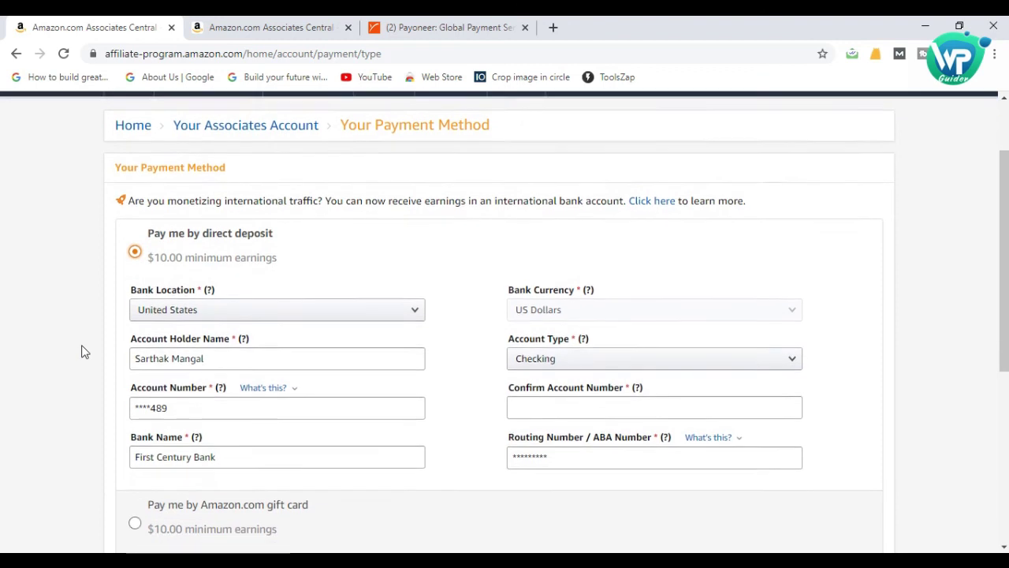
{"action": "scroll", "coordinate": [85, 352], "scroll_direction": "down", "scroll_amount": 1}
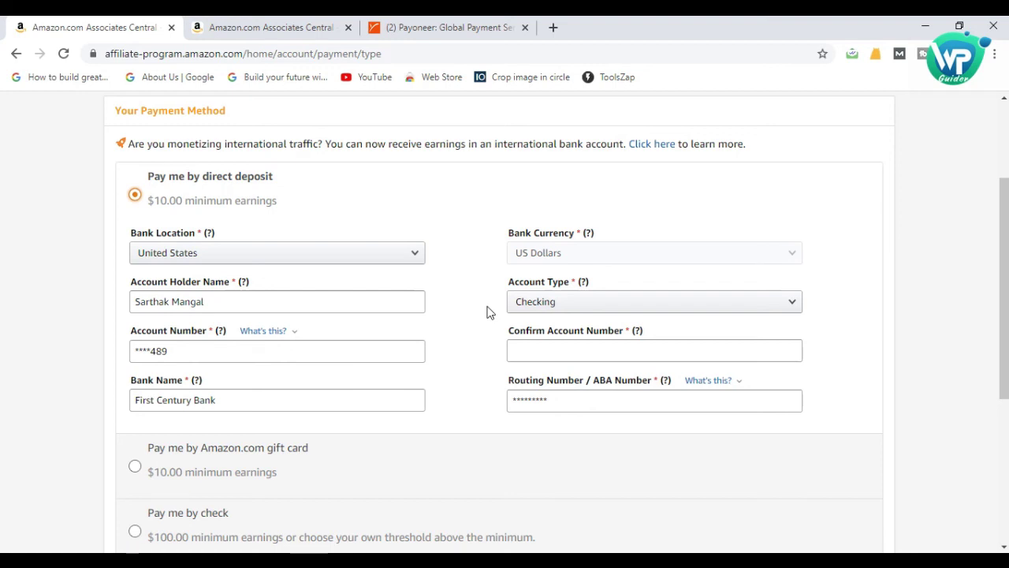
{"action": "scroll", "coordinate": [487, 311], "scroll_direction": "up", "scroll_amount": 3}
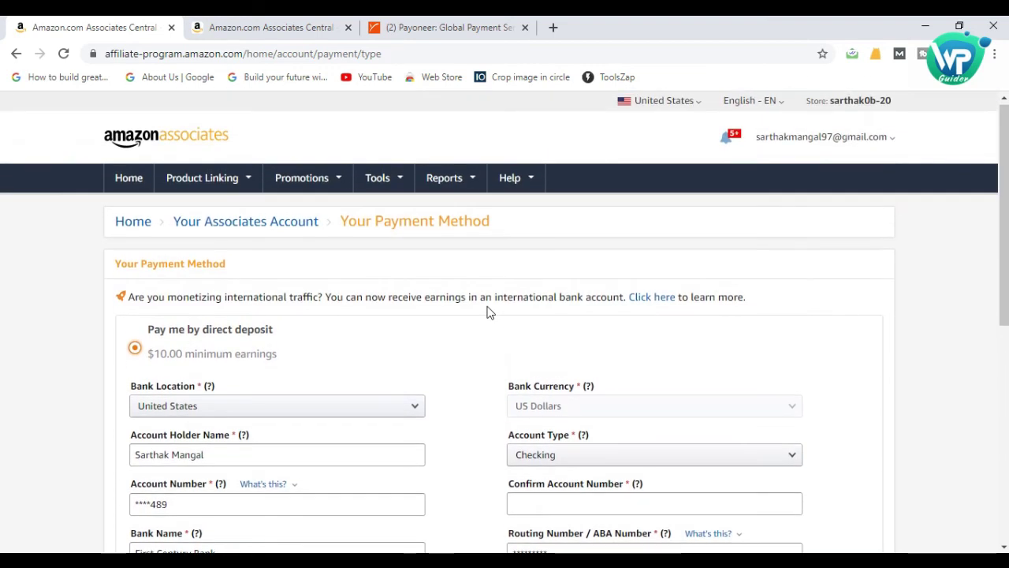